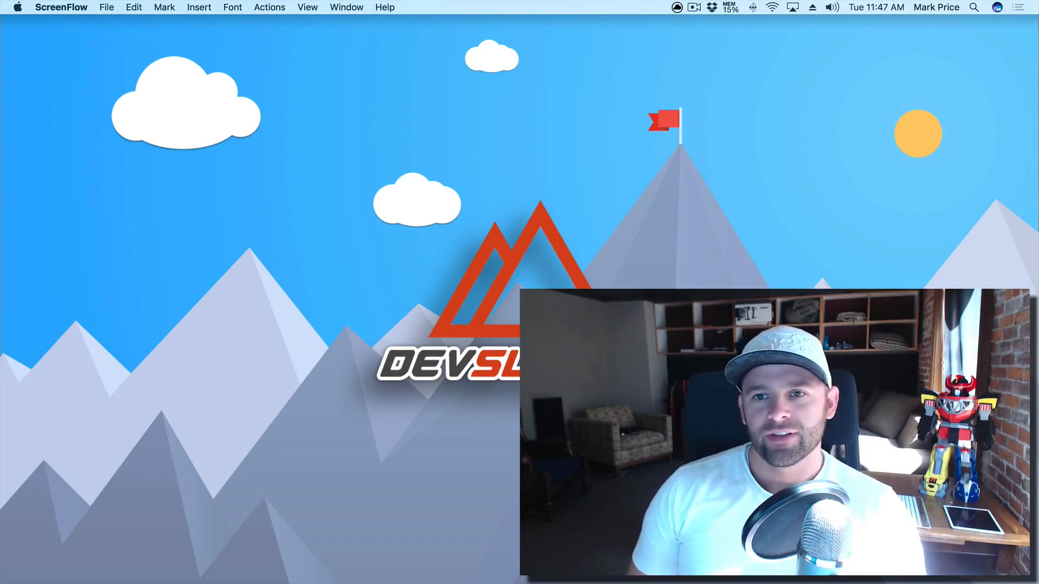
Switch to Unity and create a new 3D project named Haunted Zombie Rush
{"action": "mouse_move", "coordinate": [405, 581]}
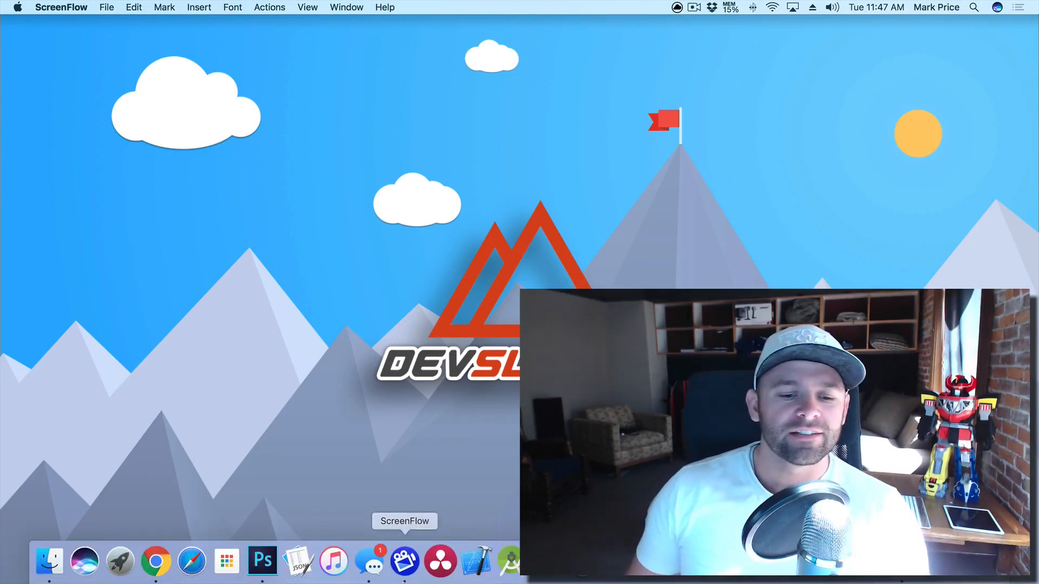
{"action": "left_click", "coordinate": [619, 561]}
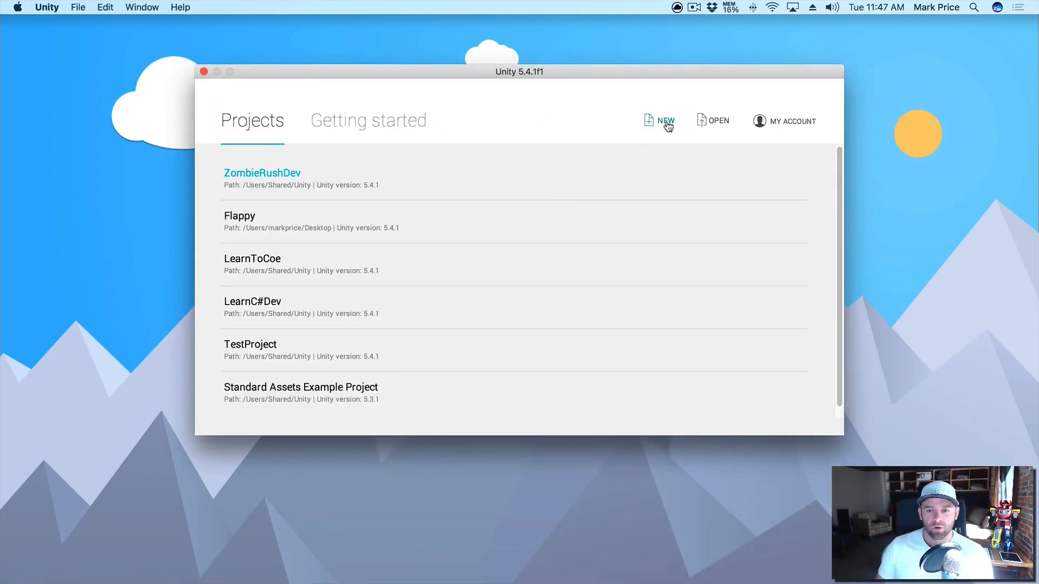
{"action": "left_click", "coordinate": [666, 123]}
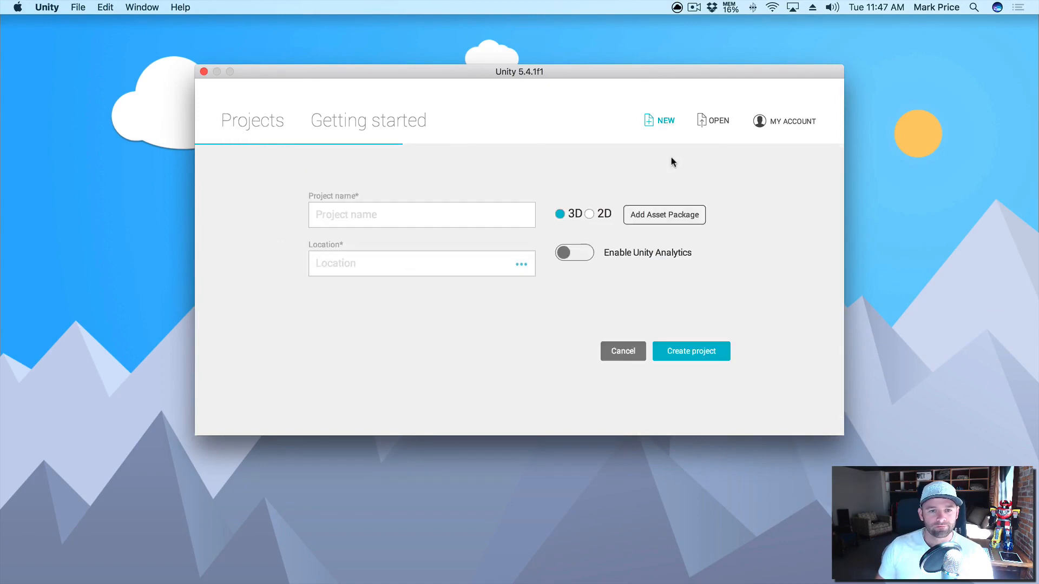
{"action": "triple_click", "coordinate": [457, 210]}
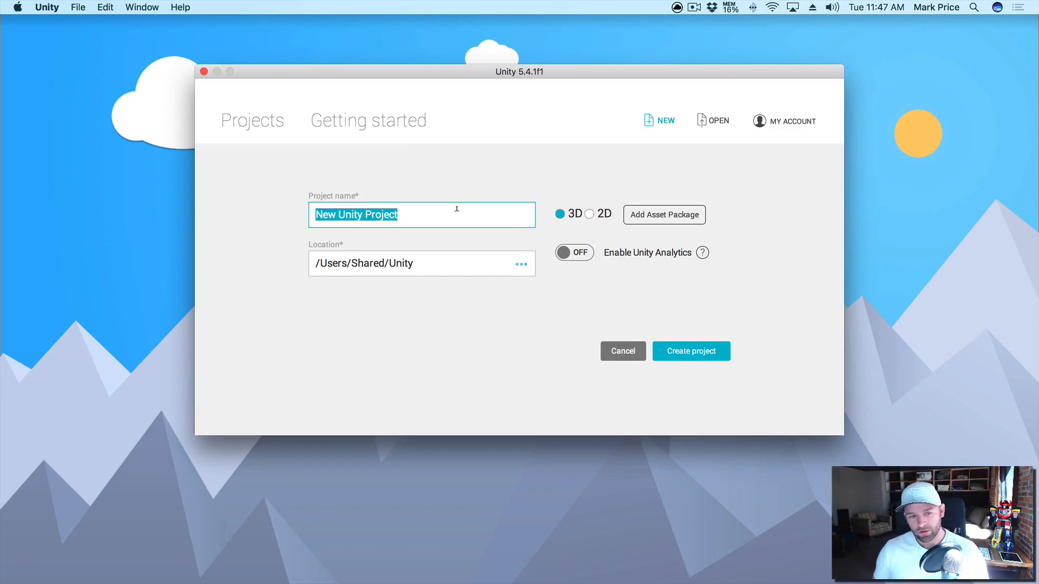
{"action": "type", "text": "HauntedZombie"}
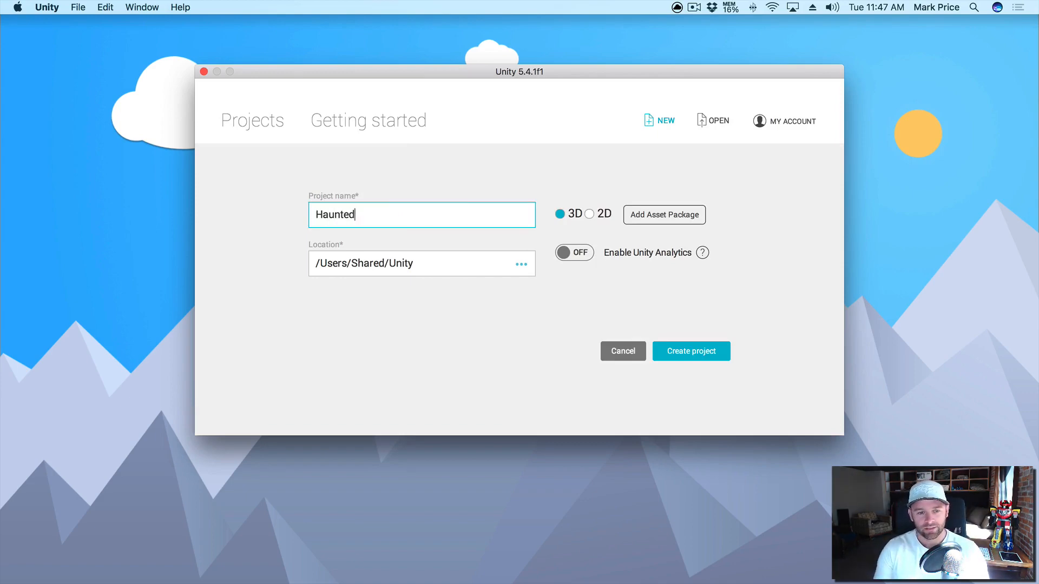
{"action": "key", "text": "BackSpace"}
{"action": "key", "text": "BackSpace"}
{"action": "key", "text": "BackSpace"}
{"action": "key", "text": "BackSpace"}
{"action": "key", "text": "BackSpace"}
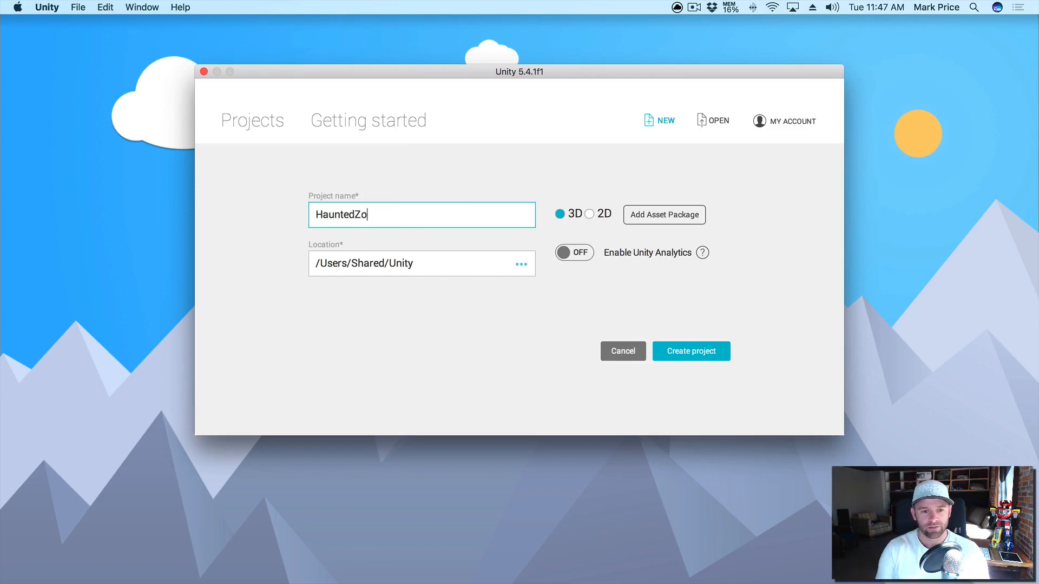
{"action": "type", "text": "Zombie Rush"}
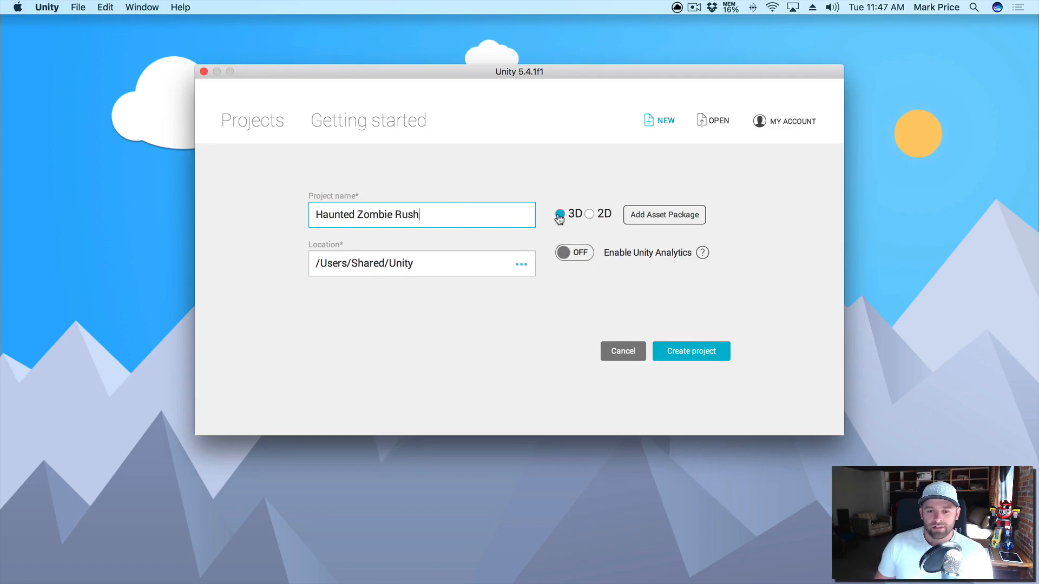
{"action": "left_click", "coordinate": [682, 355]}
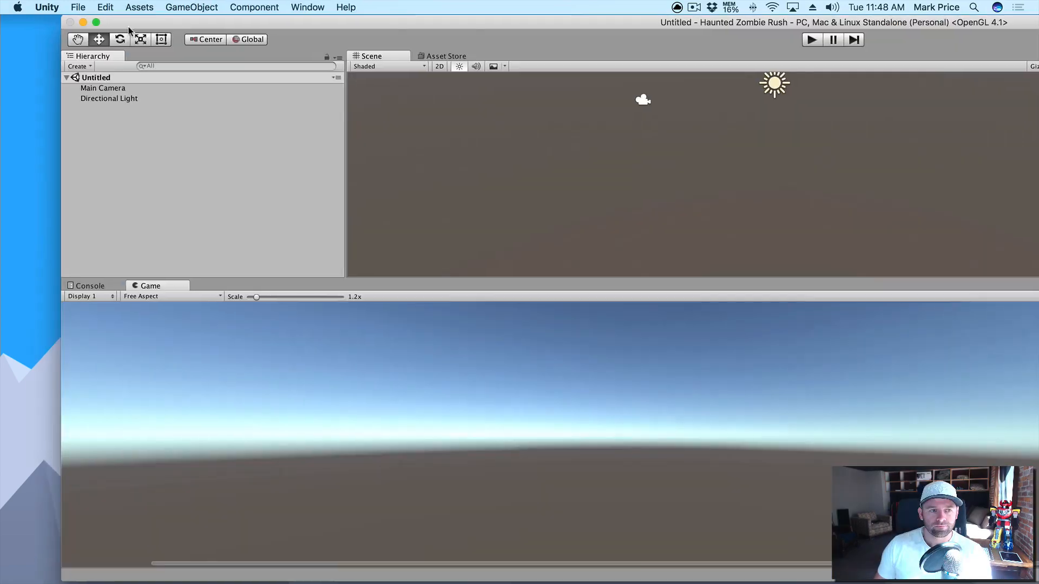
Fill the screen with the editor window and apply the 2 by 3 layout
{"action": "left_click", "coordinate": [59, 22]}
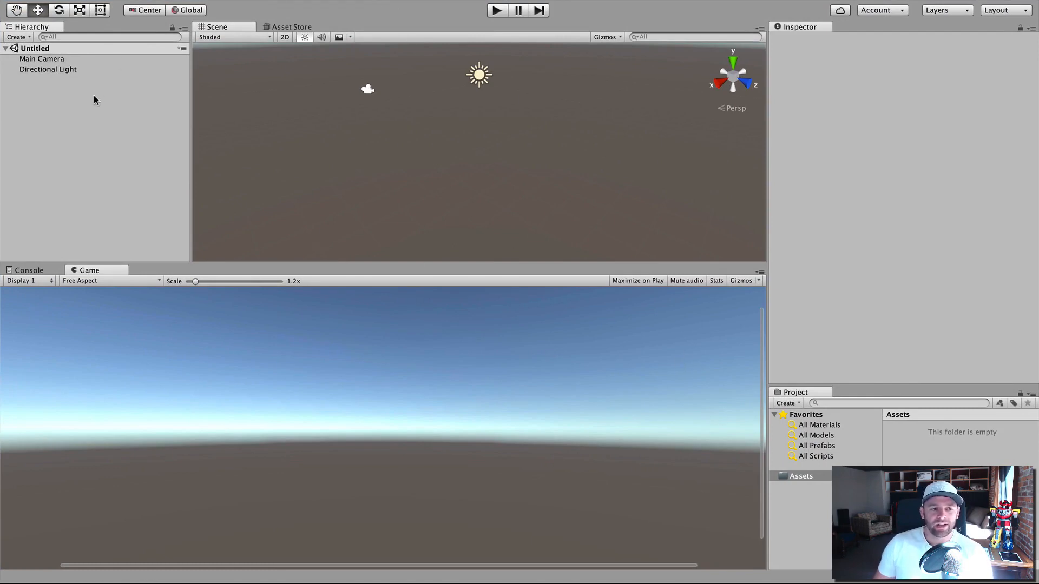
{"action": "left_click", "coordinate": [349, 6]}
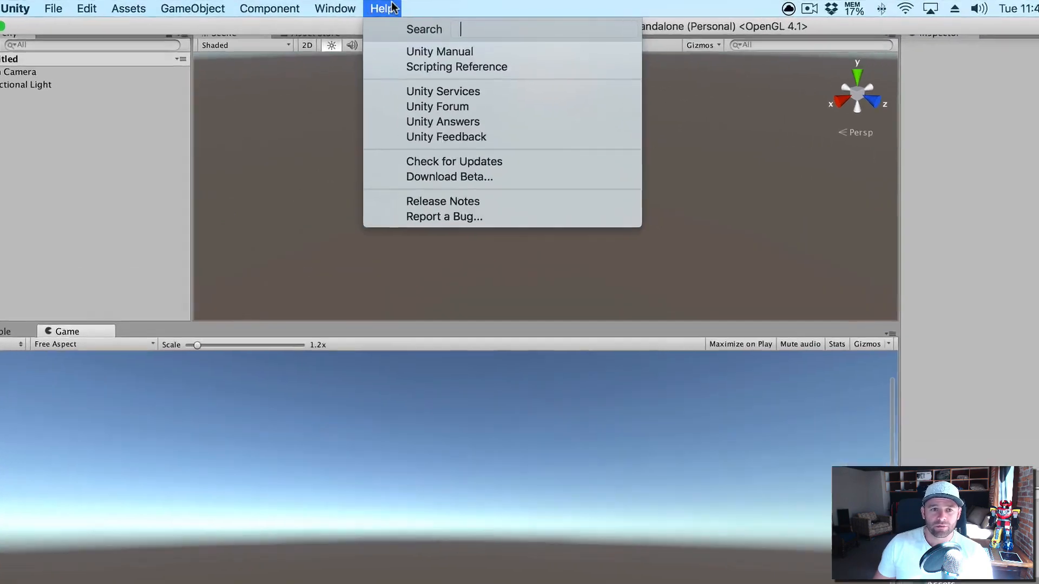
{"action": "mouse_move", "coordinate": [339, 8]}
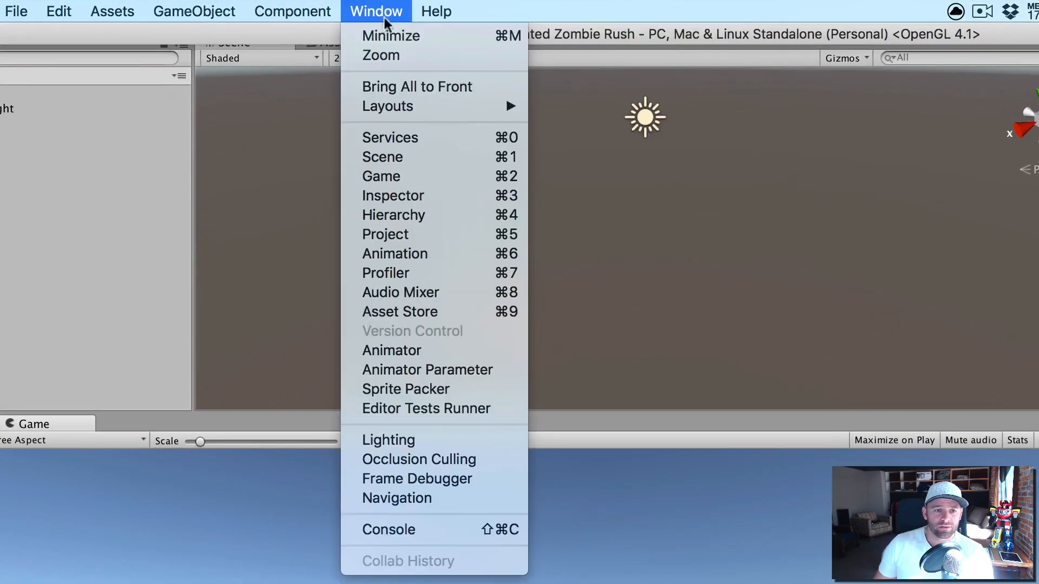
{"action": "mouse_move", "coordinate": [344, 83]}
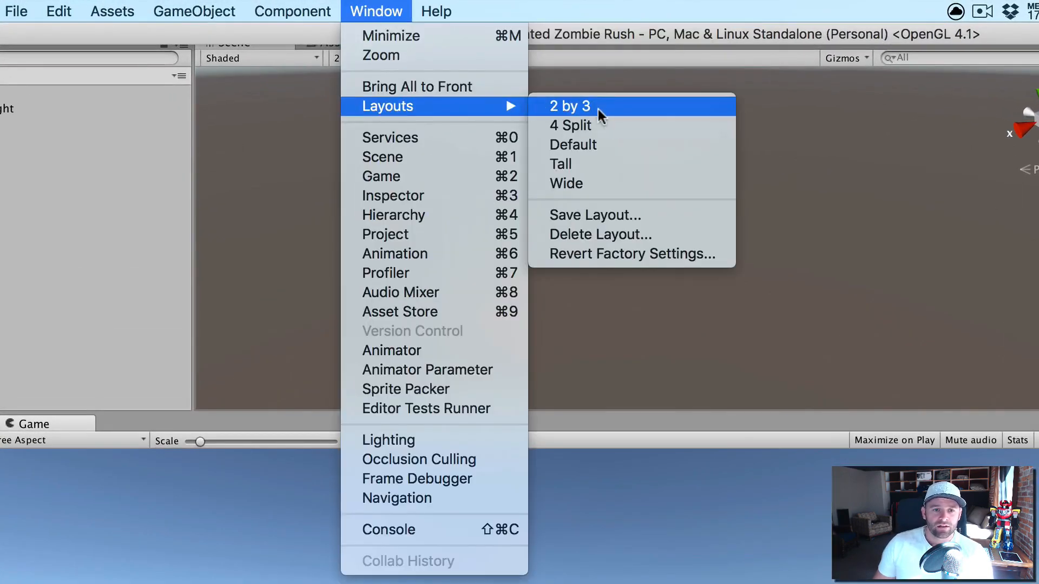
{"action": "left_click", "coordinate": [599, 108]}
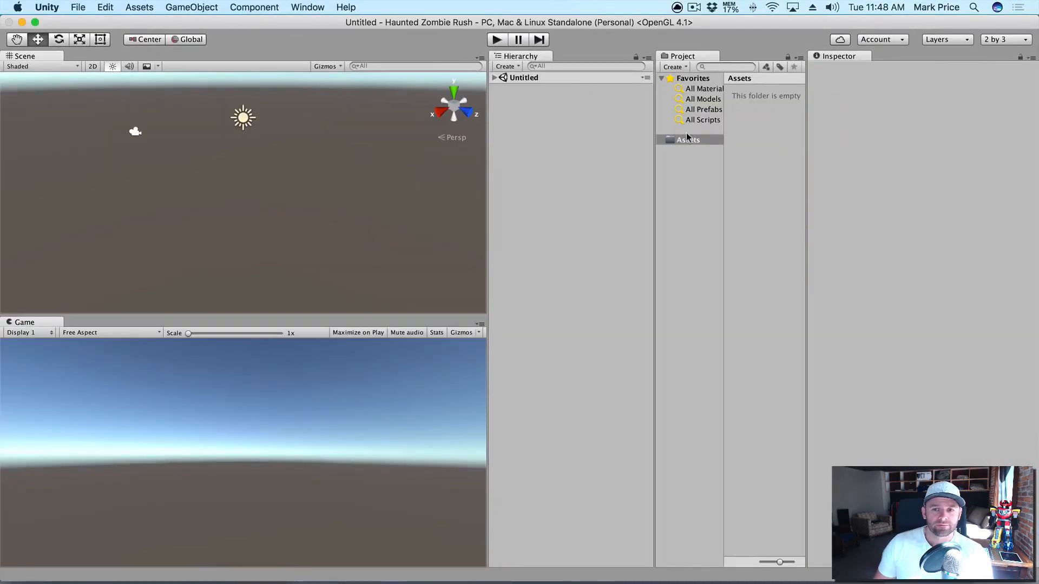
Dock the Project panel below the Inspector and widen the Scene and Game views by narrowing the Hierarchy
{"action": "left_click_drag", "start_coordinate": [652, 157], "coordinate": [627, 157]}
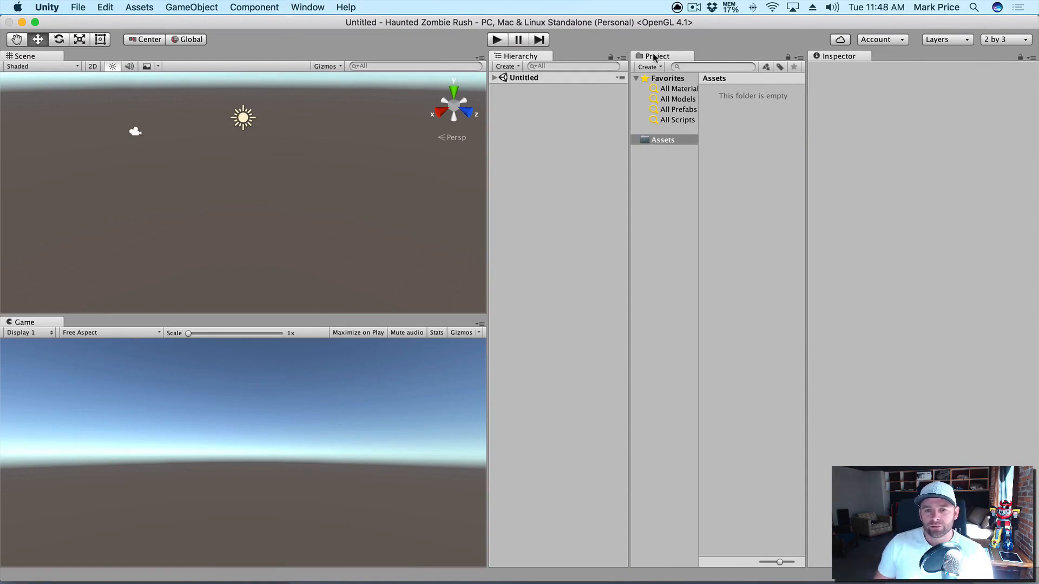
{"action": "left_click_drag", "start_coordinate": [654, 57], "coordinate": [740, 401]}
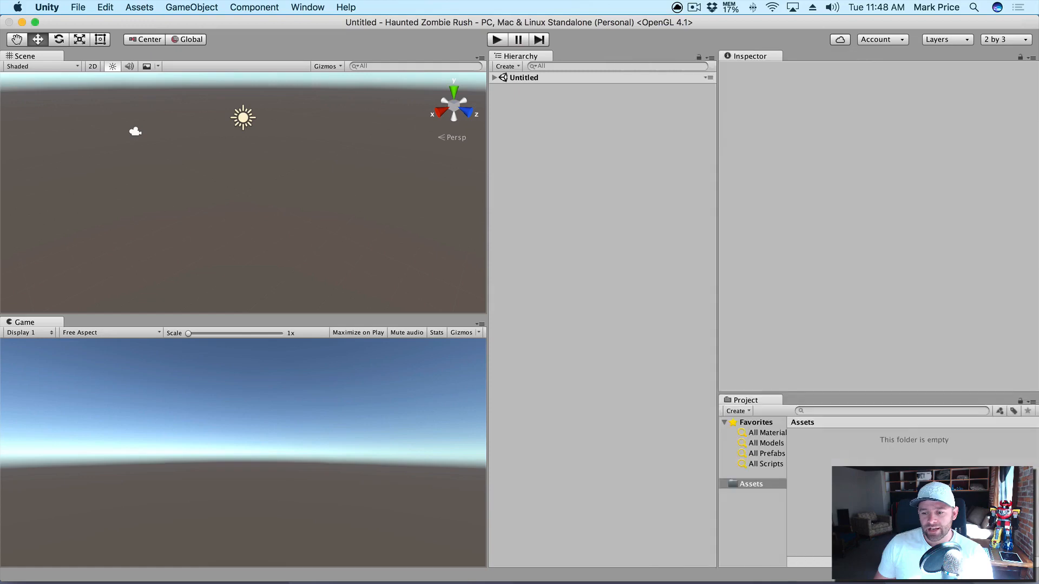
{"action": "left_click_drag", "start_coordinate": [490, 149], "coordinate": [619, 144]}
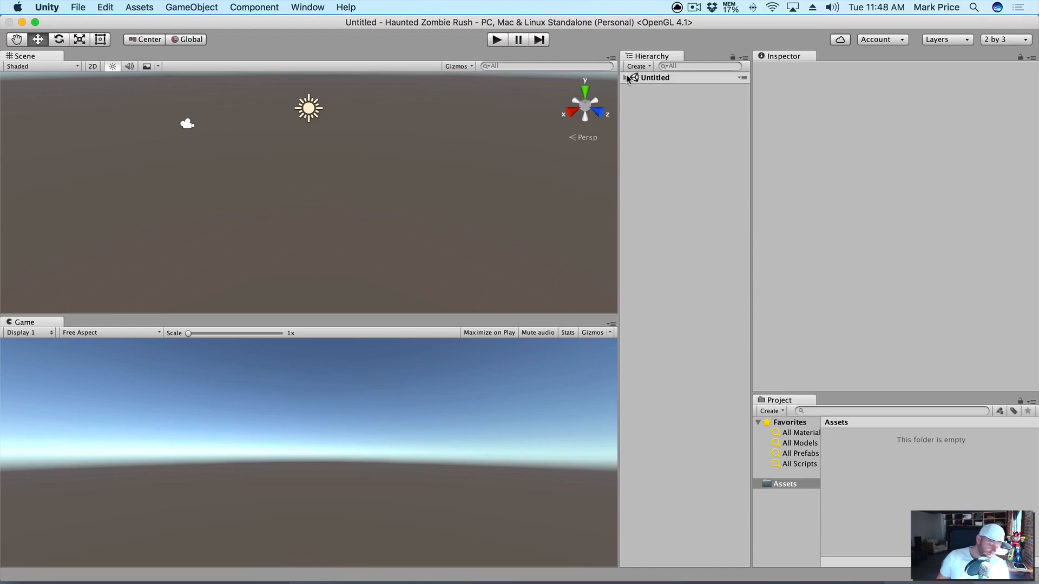
Save the scene as Game in the Assets folder
{"action": "key", "text": "super+s"}
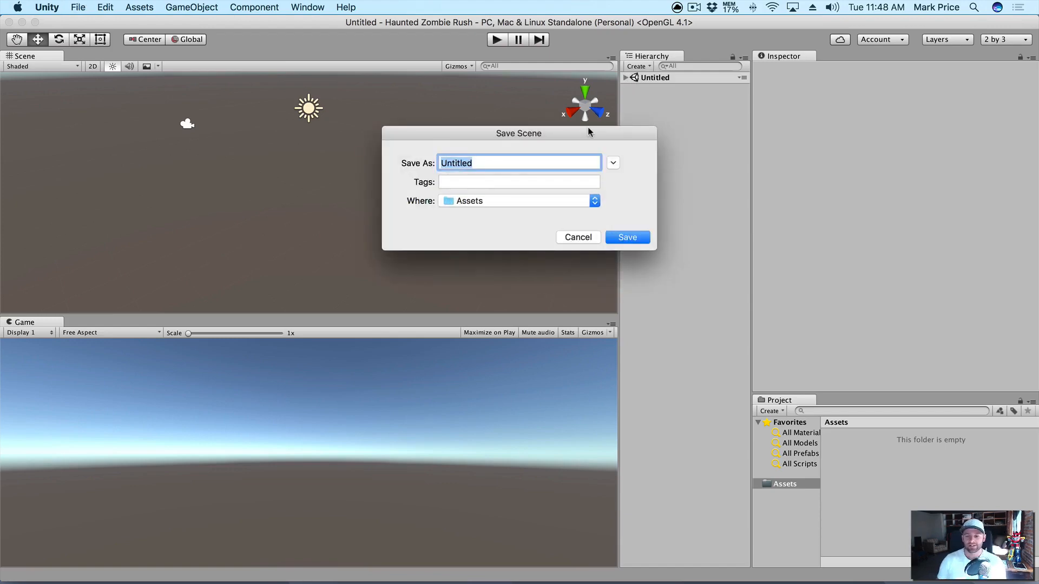
{"action": "type", "text": "Ga"}
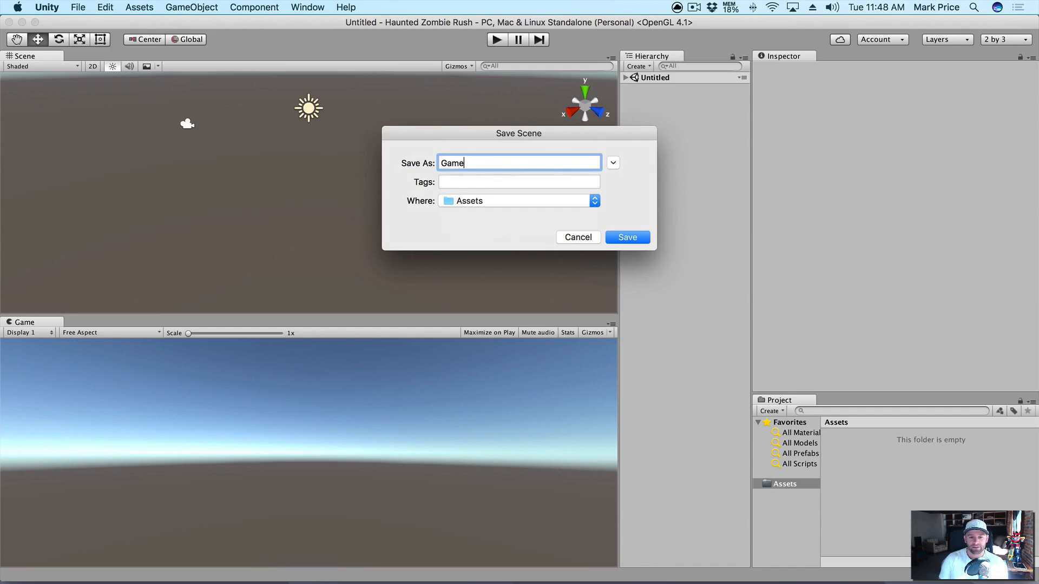
{"action": "type", "text": "me"}
{"action": "key", "text": "Return"}
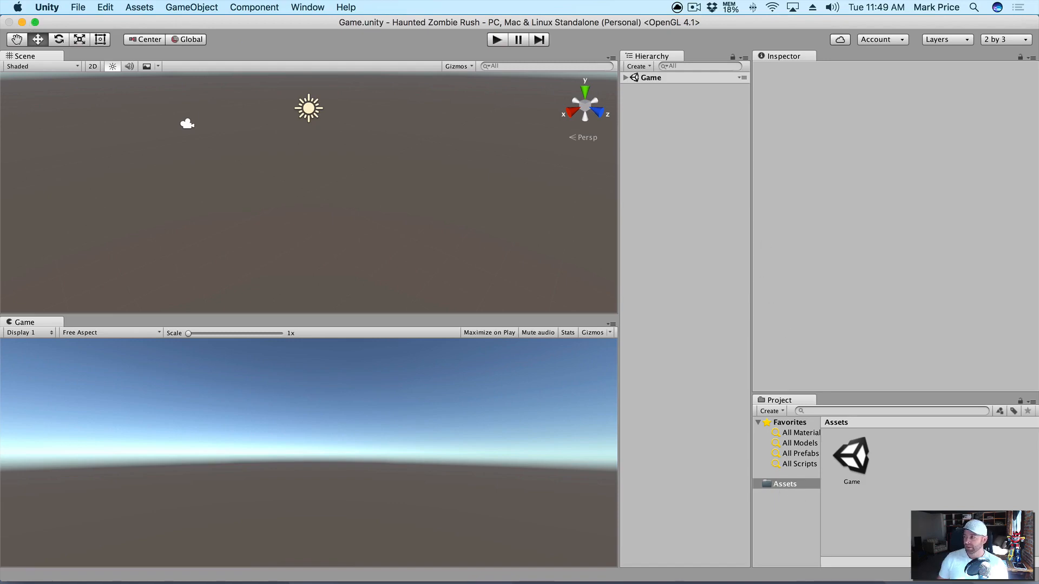
Switch to the Finder window showing Fantasy Demon Caves, make it slightly smaller and clean up its icon arrangement
{"action": "left_click_drag", "start_coordinate": [1038, 98], "coordinate": [167, 79]}
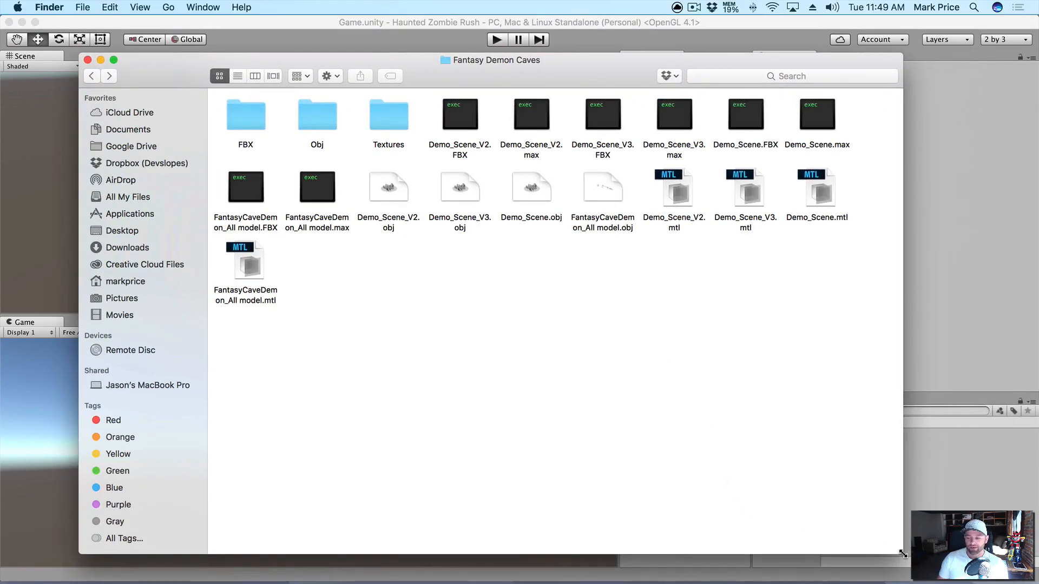
{"action": "left_click_drag", "start_coordinate": [903, 554], "coordinate": [866, 531]}
{"action": "right_click", "coordinate": [372, 292]}
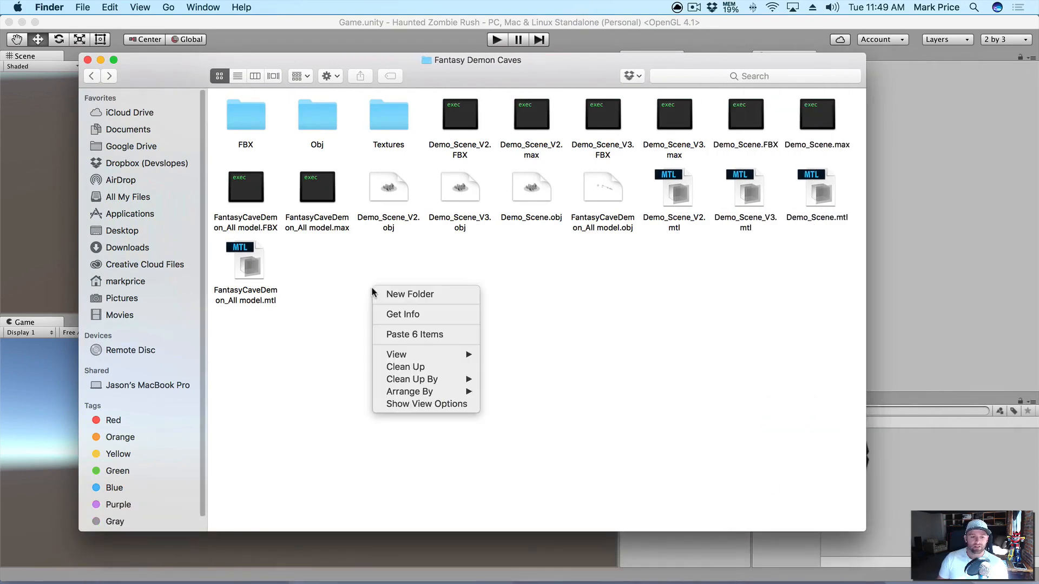
{"action": "mouse_move", "coordinate": [412, 379]}
{"action": "left_click", "coordinate": [515, 390]}
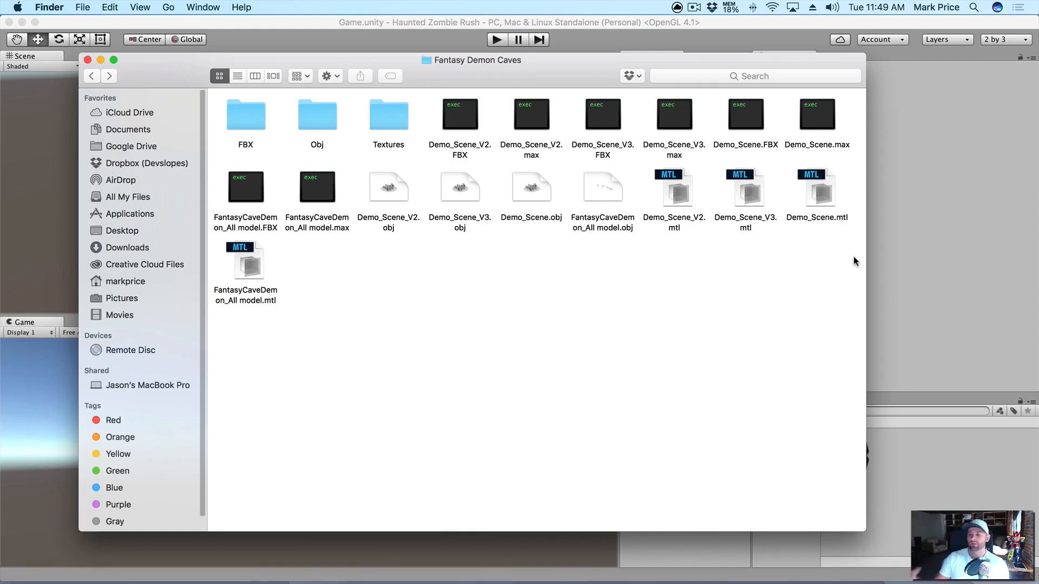
Delete all .obj and .mtl files and FantasyCaveDemon_All model.max from the Fantasy Demon Caves folder
{"action": "left_click_drag", "start_coordinate": [844, 237], "coordinate": [379, 167]}
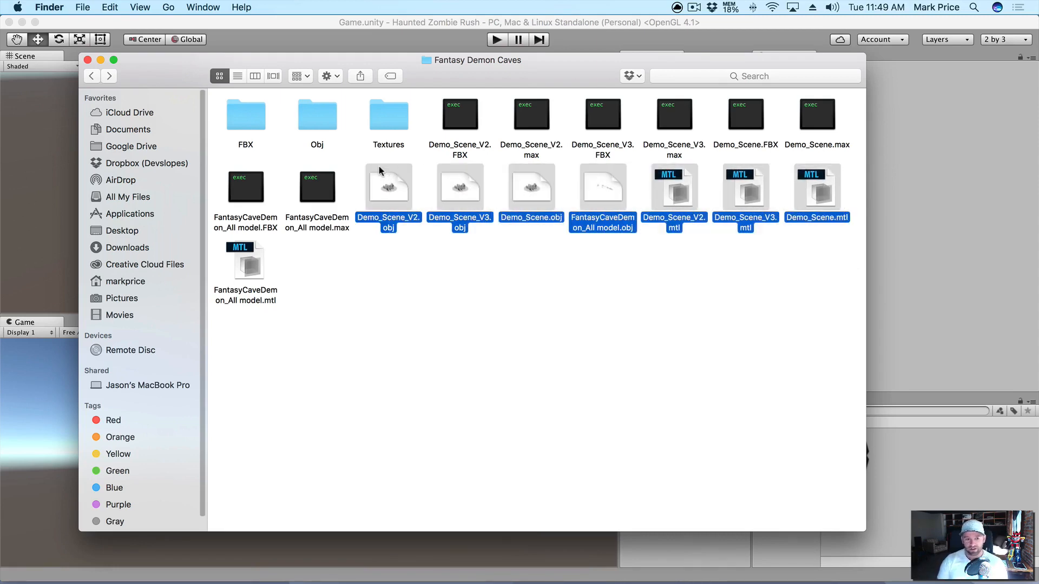
{"action": "key", "text": "super+BackSpace"}
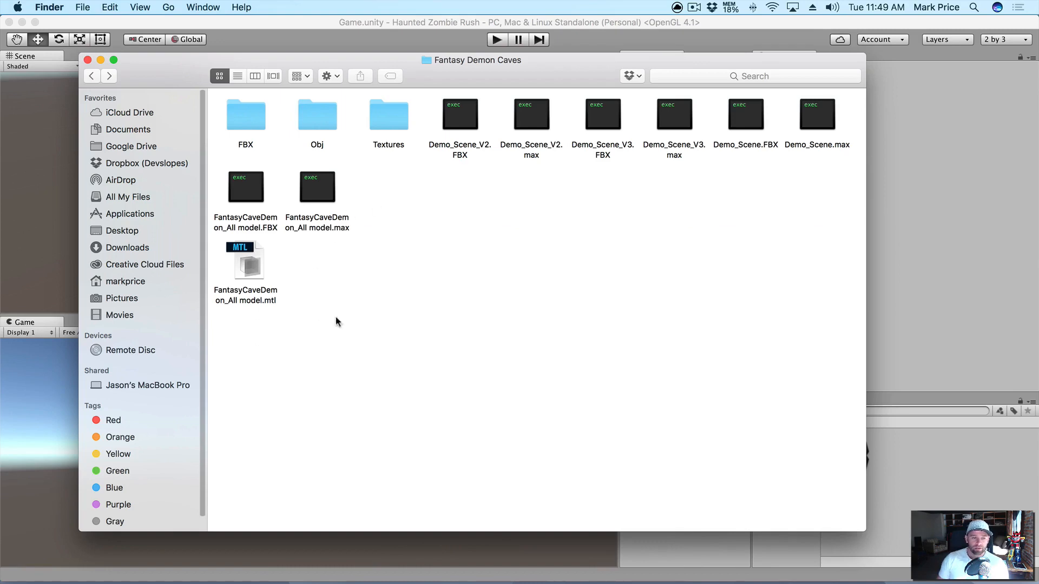
{"action": "left_click", "coordinate": [333, 224]}
{"action": "key", "text": "super+BackSpace"}
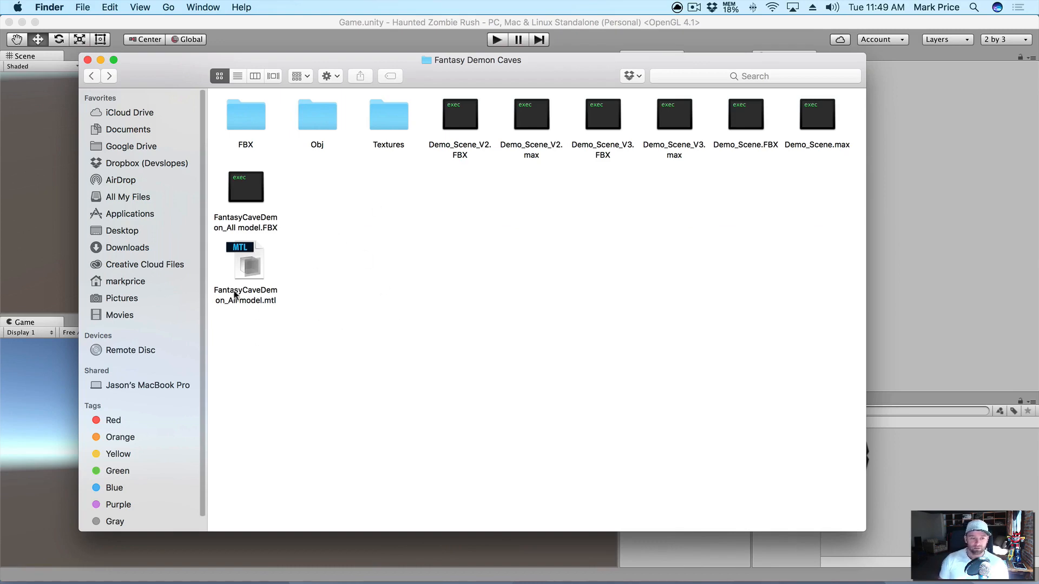
{"action": "left_click_drag", "start_coordinate": [330, 329], "coordinate": [271, 281]}
{"action": "key", "text": "super+BackSpace"}
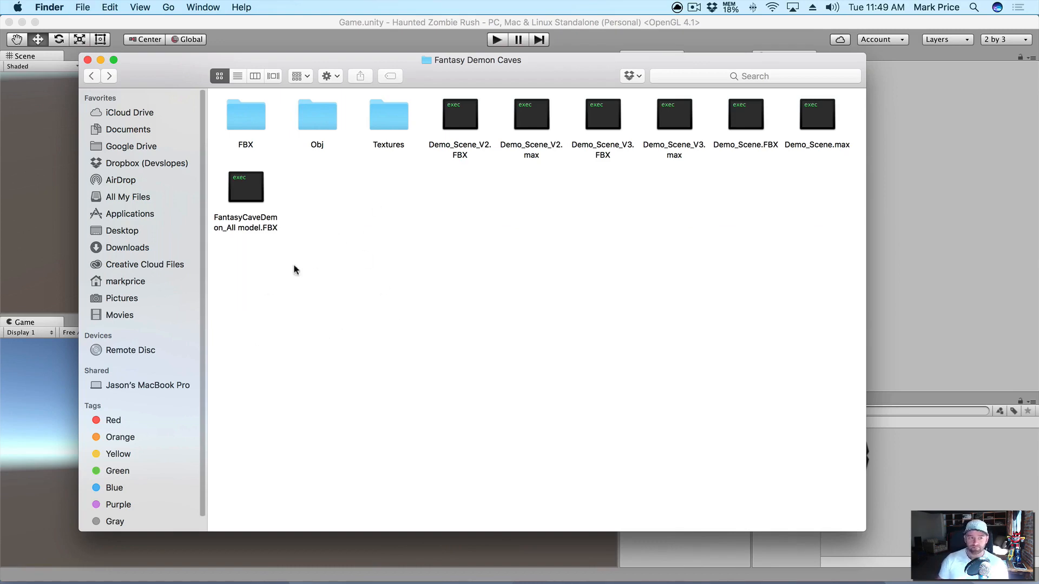
Delete Demo_Scene.max, Demo_Scene_V3.max and Demo_Scene_V2.max together
{"action": "left_click", "coordinate": [835, 157]}
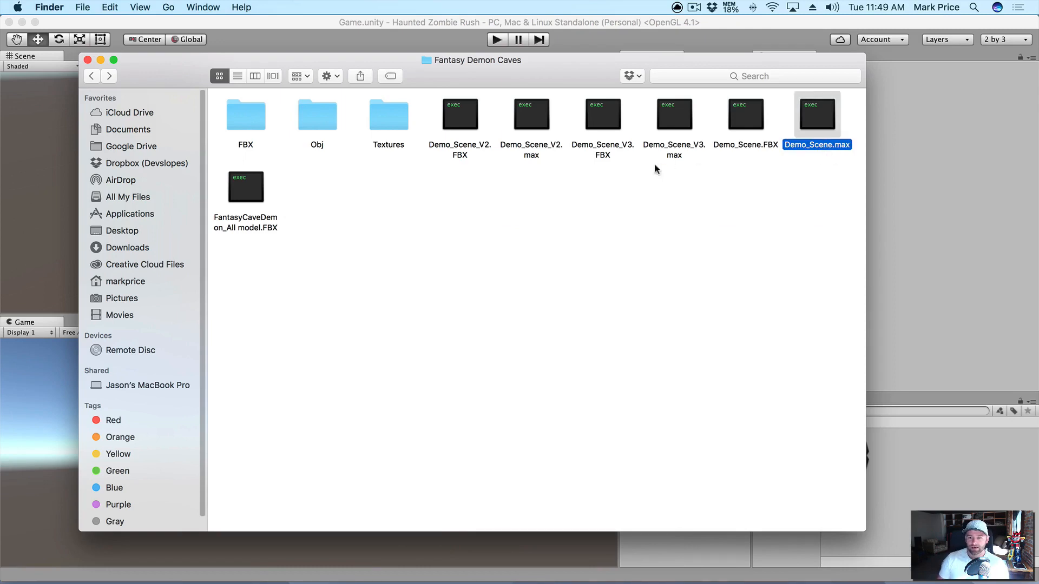
{"action": "left_click", "coordinate": [643, 154], "text": "super"}
{"action": "left_click", "coordinate": [530, 150], "text": "super"}
{"action": "key", "text": "super+BackSpace"}
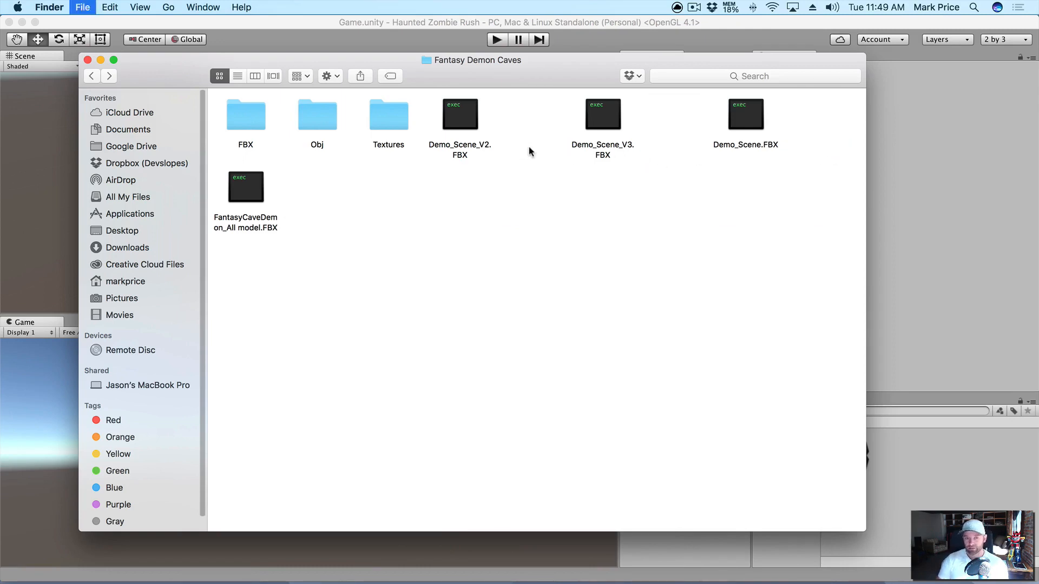
Check the contents of the Obj folder and delete the folder from Fantasy Demon Caves
{"action": "double_click", "coordinate": [309, 112]}
{"action": "left_click", "coordinate": [91, 75]}
{"action": "left_click", "coordinate": [321, 110]}
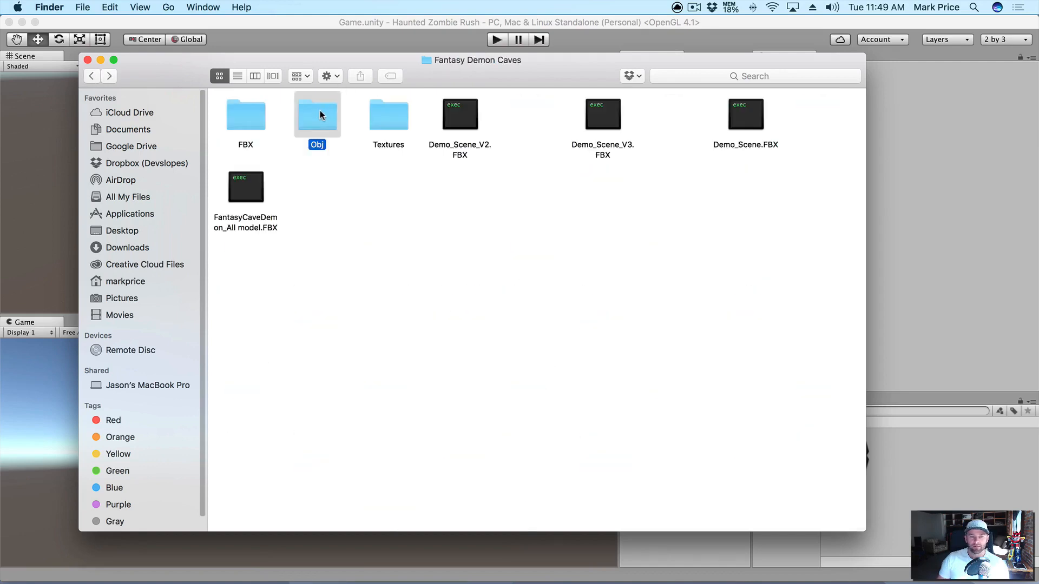
{"action": "key", "text": "super+BackSpace"}
Look through the texture files in the Textures folder and the models in the FBX folder
{"action": "double_click", "coordinate": [391, 118]}
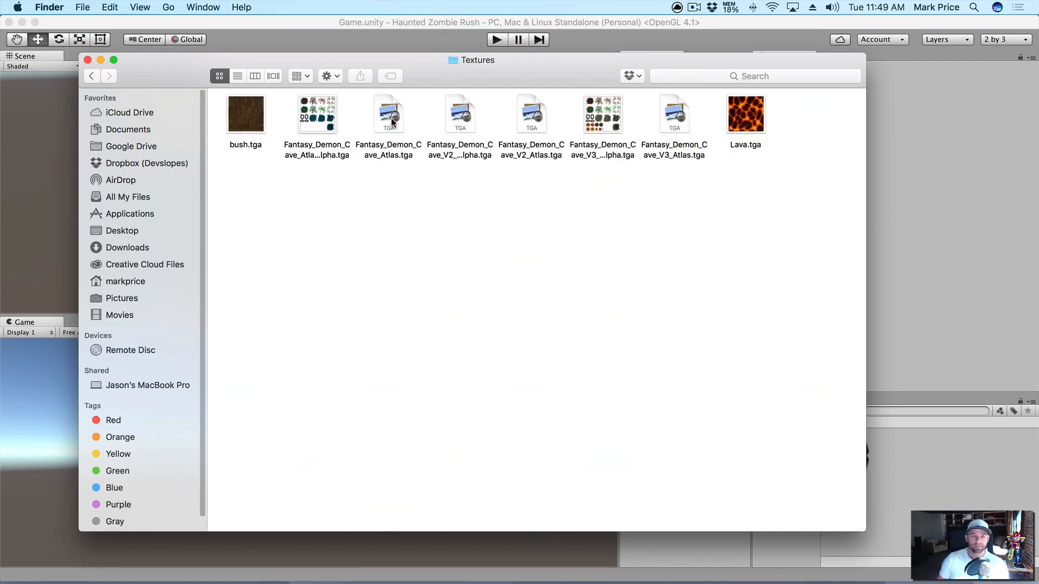
{"action": "left_click", "coordinate": [91, 76]}
{"action": "double_click", "coordinate": [254, 122]}
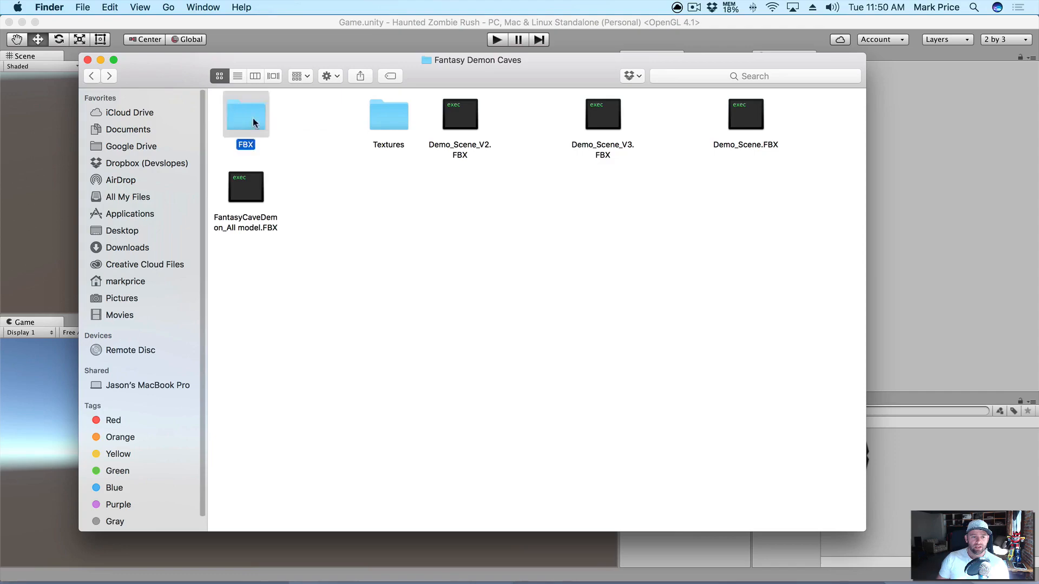
{"action": "scroll", "coordinate": [399, 219], "scroll_direction": "down", "scroll_amount": 5}
{"action": "scroll", "coordinate": [399, 218], "scroll_direction": "down", "scroll_amount": 10}
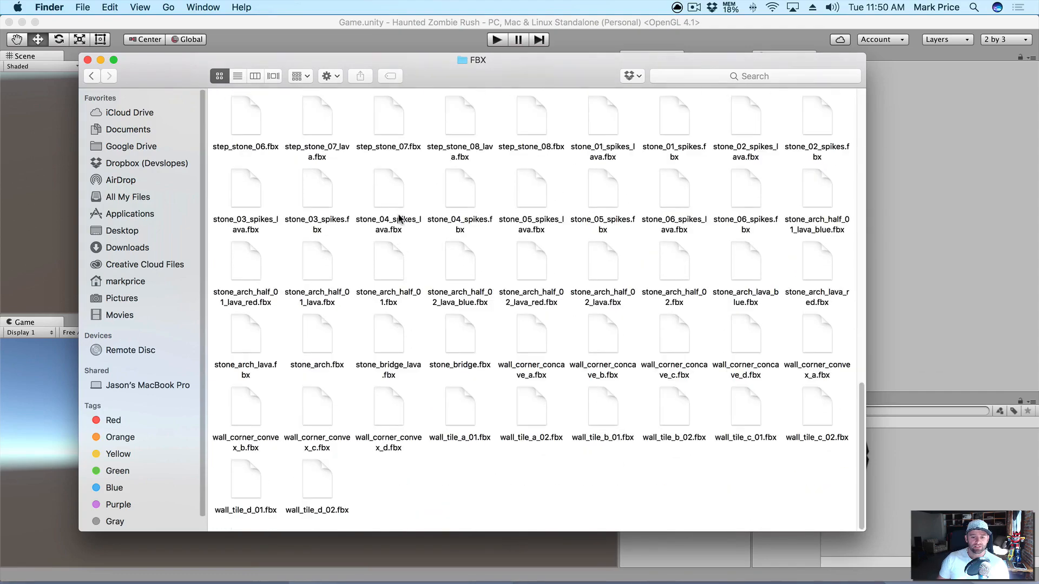
{"action": "scroll", "coordinate": [399, 219], "scroll_direction": "up", "scroll_amount": 15}
Return to the parent Assets folder and move the Finder window aside to uncover Unity's Project panel
{"action": "left_click", "coordinate": [91, 76]}
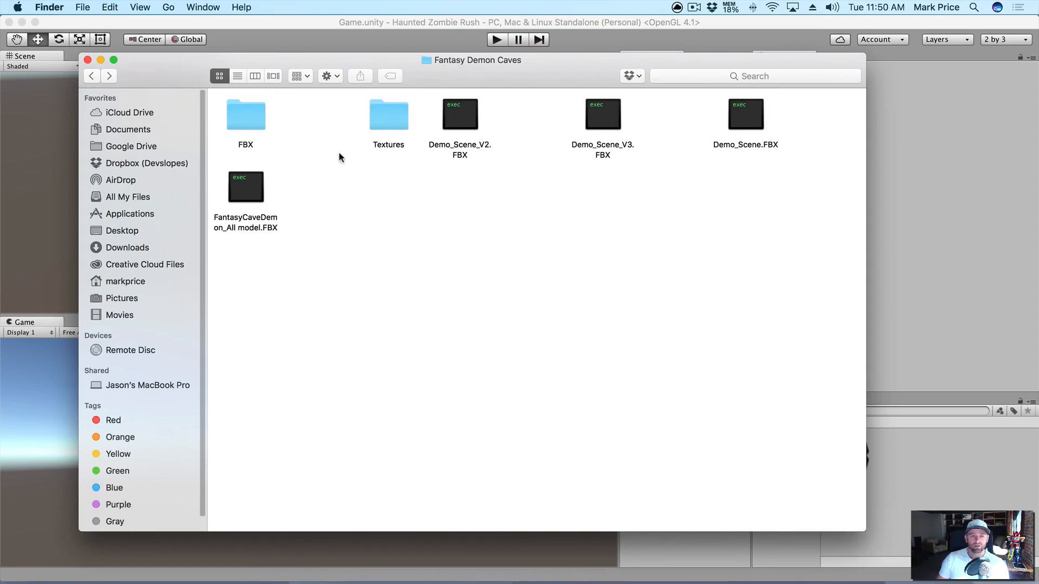
{"action": "left_click", "coordinate": [92, 77]}
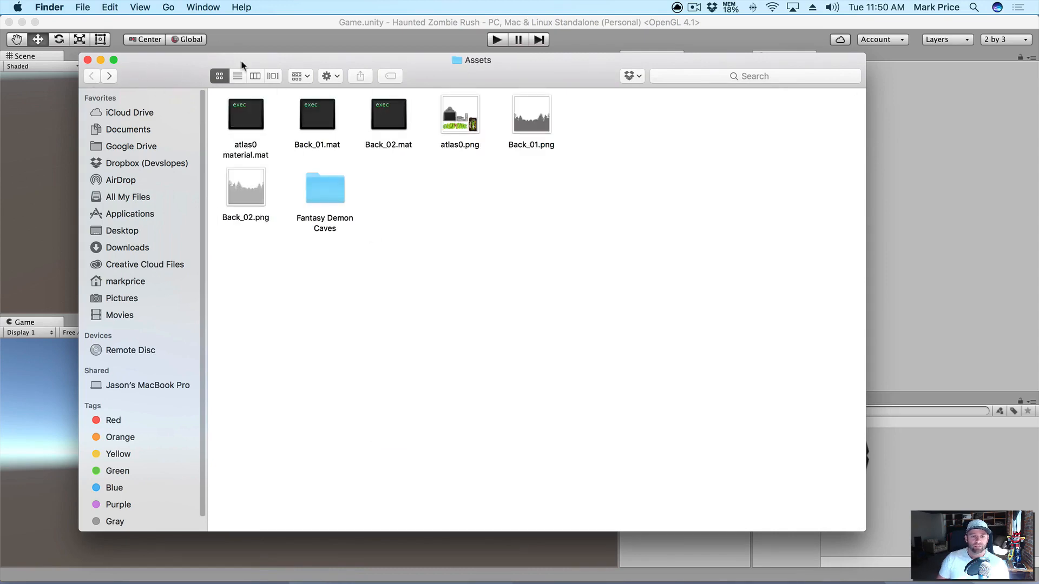
{"action": "left_click_drag", "start_coordinate": [242, 60], "coordinate": [155, 50]}
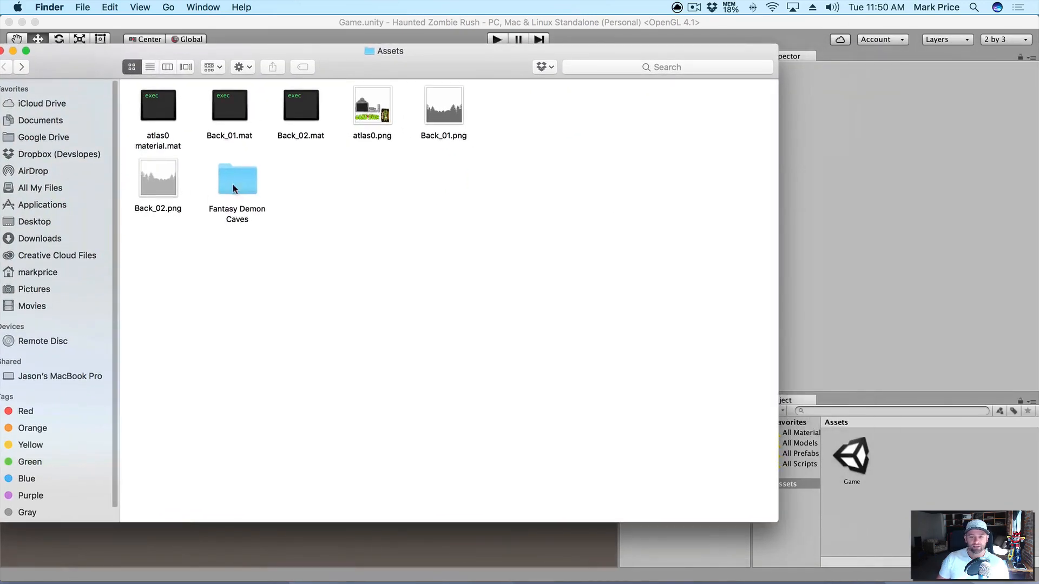
Import the Fantasy Demon Caves folder into the Assets folder of the Unity project
{"action": "left_click_drag", "start_coordinate": [233, 187], "coordinate": [852, 520]}
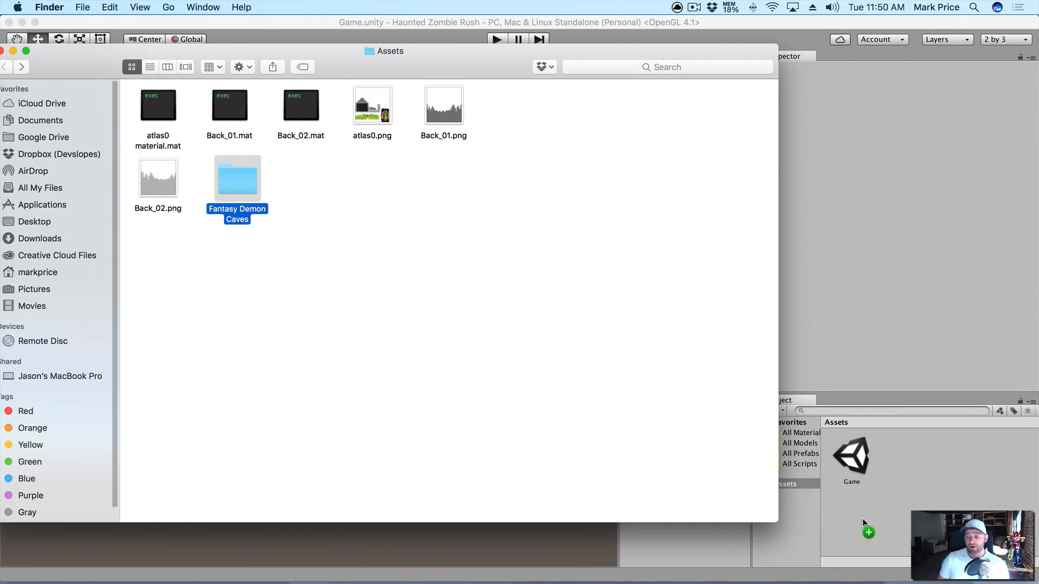
{"action": "left_click_drag", "start_coordinate": [863, 518], "coordinate": [862, 519]}
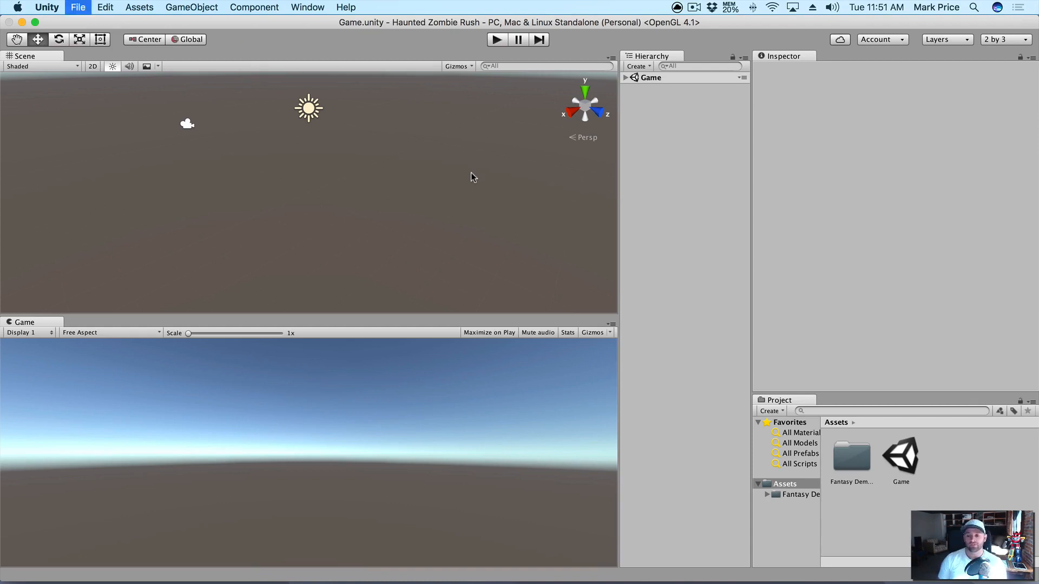
Widen the Project area and its folder tree, and open the Fantasy Demon Caves folder to review its contents
{"action": "left_click_drag", "start_coordinate": [751, 338], "coordinate": [737, 340]}
{"action": "left_click_drag", "start_coordinate": [808, 453], "coordinate": [840, 454]}
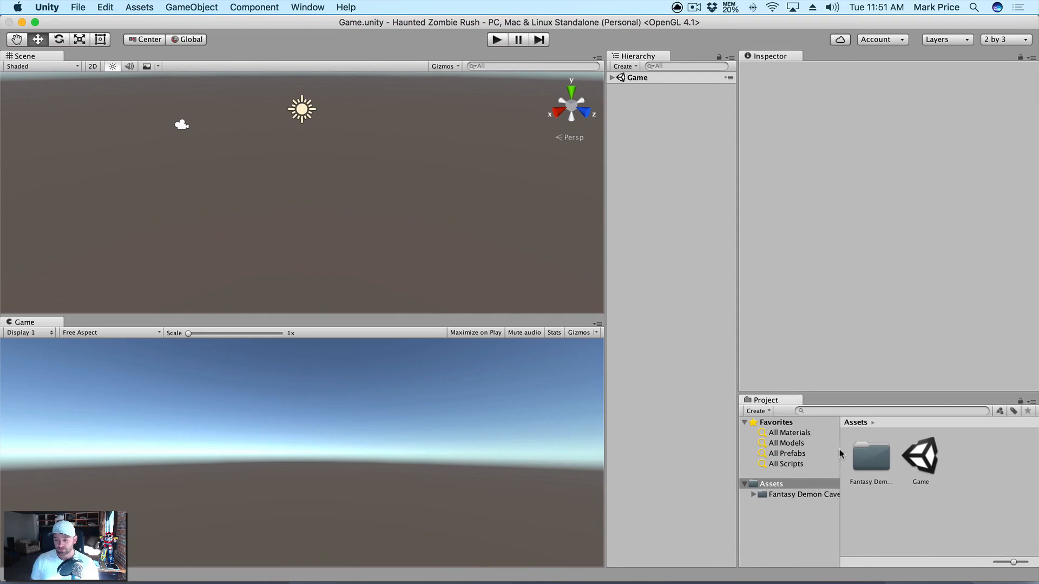
{"action": "left_click", "coordinate": [781, 493]}
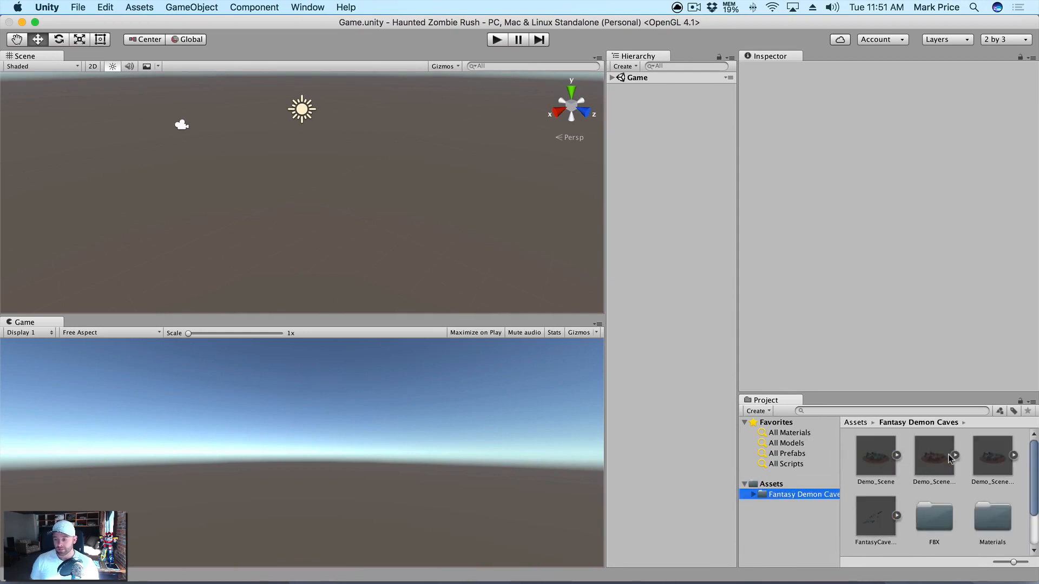
{"action": "scroll", "coordinate": [871, 525], "scroll_direction": "down", "scroll_amount": 2}
{"action": "scroll", "coordinate": [895, 474], "scroll_direction": "up", "scroll_amount": 2}
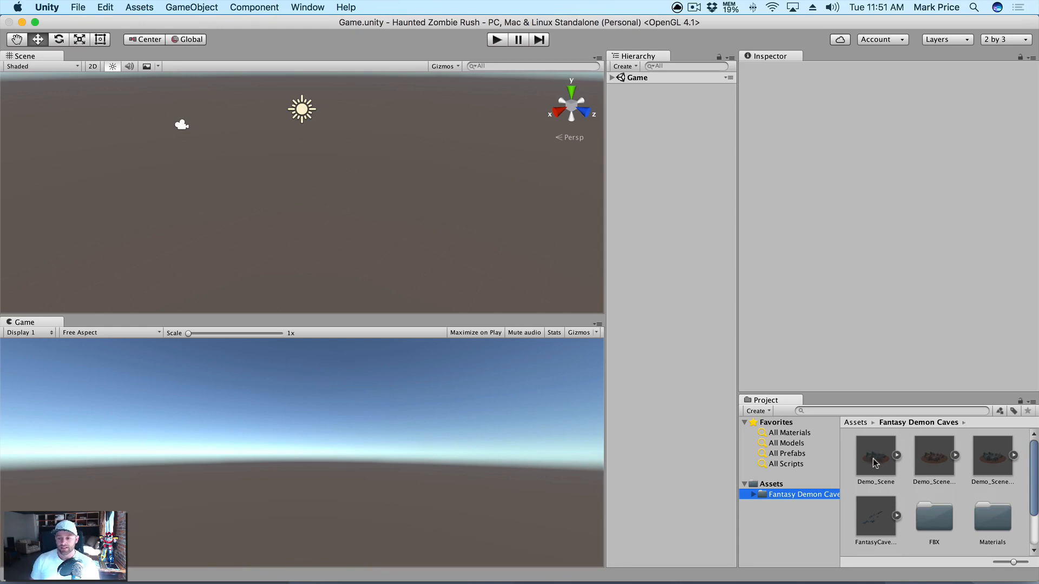
Place the Demo_Scene model in the scene at about X -2.34, Y 0.34, Z 3.17 and frame it for inspection
{"action": "left_click_drag", "start_coordinate": [875, 460], "coordinate": [414, 194]}
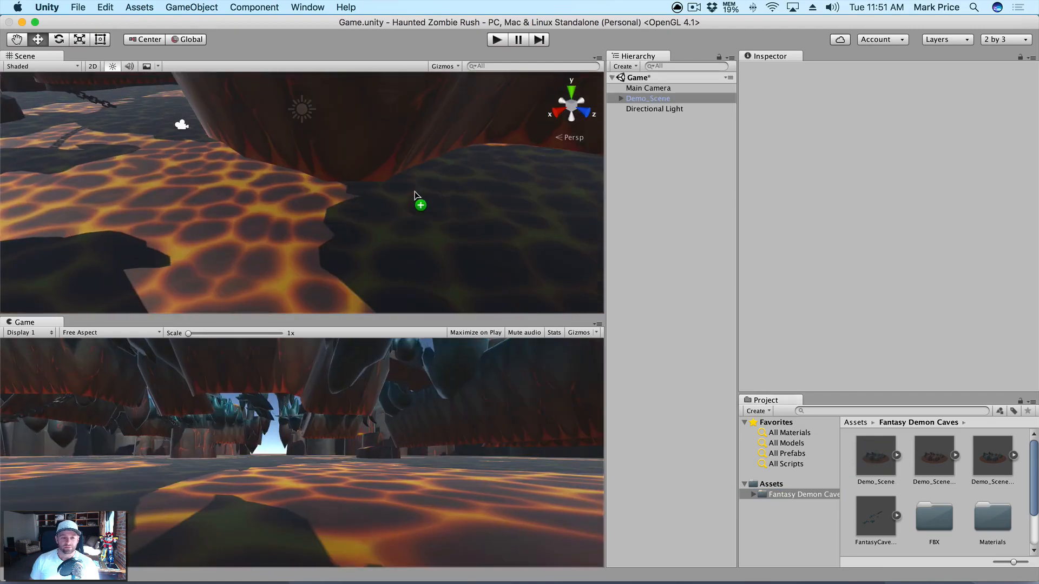
{"action": "key", "text": "f"}
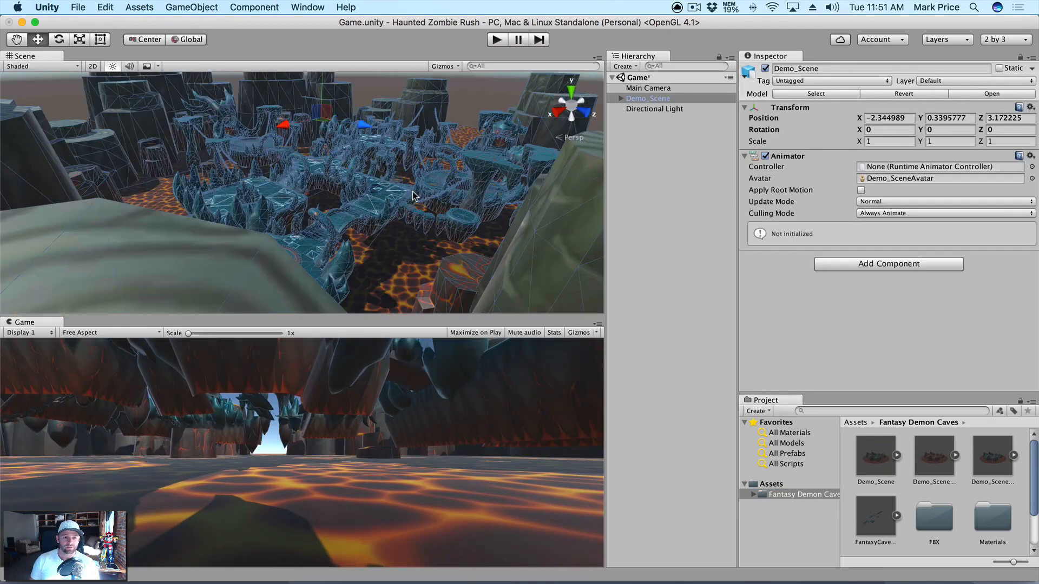
{"action": "left_click_drag", "start_coordinate": [407, 169], "coordinate": [179, 168], "text": "alt"}
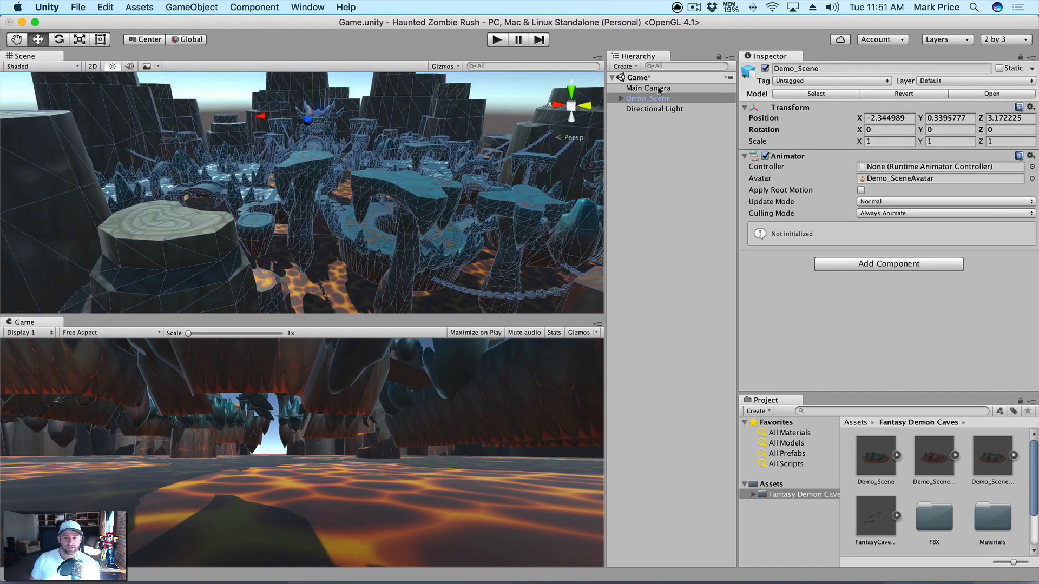
{"action": "scroll", "coordinate": [352, 177], "scroll_direction": "down", "scroll_amount": 5}
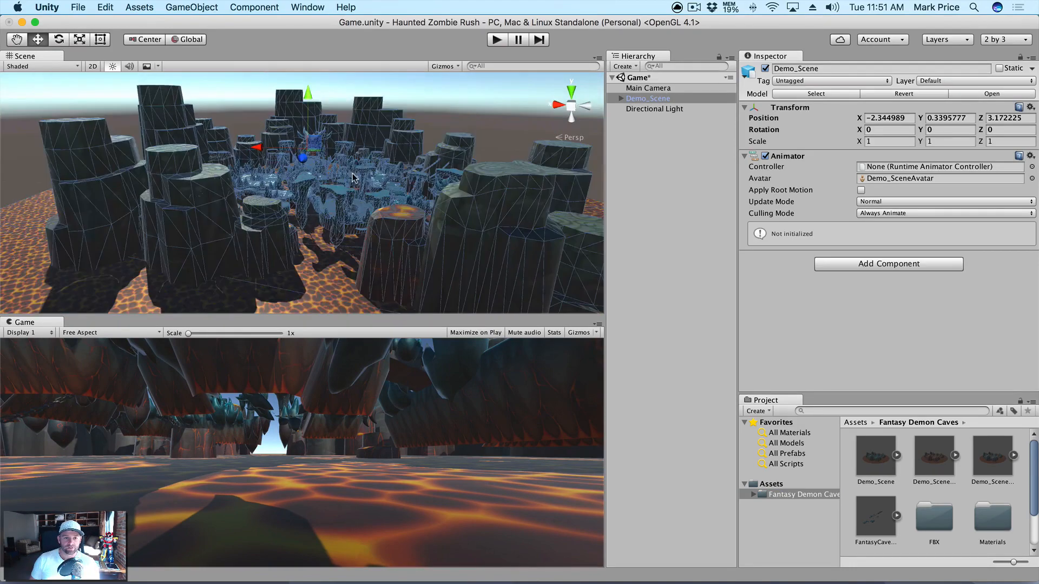
Lower Demo_Scene to about Y -11.1 and shift it to about Z -21.8, checking the cave environment in the camera's view
{"action": "scroll", "coordinate": [353, 177], "scroll_direction": "down", "scroll_amount": 2}
{"action": "mouse_move", "coordinate": [300, 108]}
{"action": "left_mouse_down"}
{"action": "mouse_move", "coordinate": [309, 143]}
{"action": "mouse_move", "coordinate": [306, 124]}
{"action": "left_mouse_up"}
{"action": "left_click_drag", "start_coordinate": [300, 199], "coordinate": [306, 188]}
{"action": "mouse_move", "coordinate": [432, 213]}
{"action": "left_mouse_down", "text": "alt"}
{"action": "mouse_move", "coordinate": [420, 206]}
{"action": "mouse_move", "coordinate": [414, 217]}
{"action": "left_mouse_up", "text": "alt"}
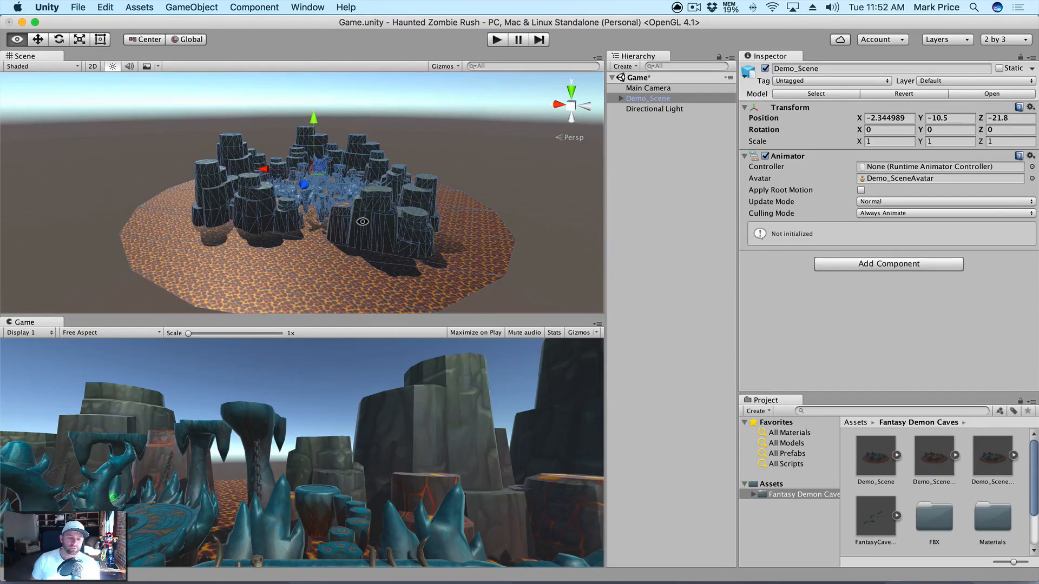
{"action": "scroll", "coordinate": [362, 225], "scroll_direction": "up", "scroll_amount": 5}
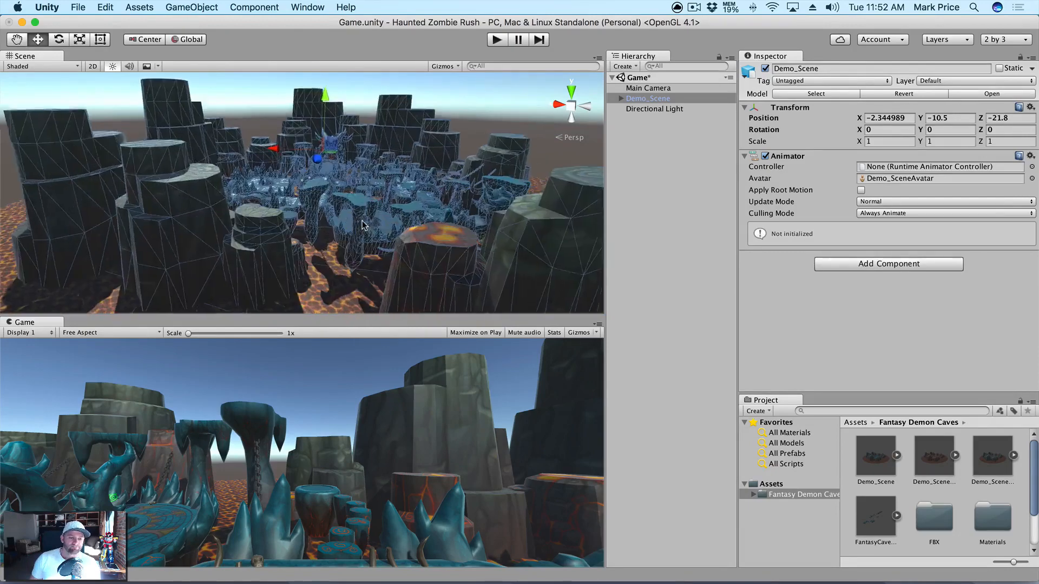
{"action": "scroll", "coordinate": [362, 225], "scroll_direction": "down", "scroll_amount": 8}
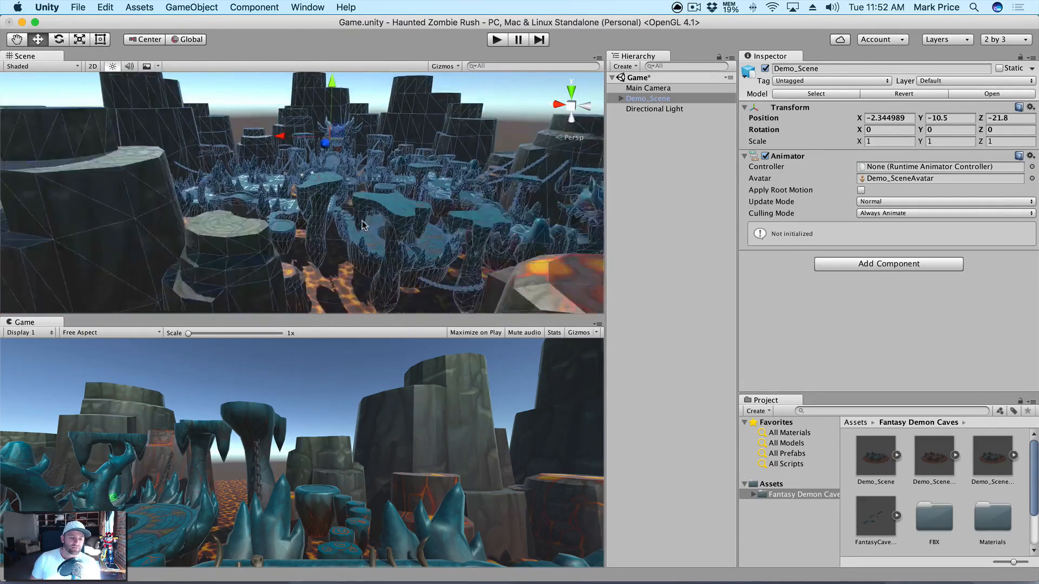
{"action": "mouse_move", "coordinate": [316, 113]}
{"action": "left_mouse_down"}
{"action": "mouse_move", "coordinate": [316, 143]}
{"action": "mouse_move", "coordinate": [317, 107]}
{"action": "mouse_move", "coordinate": [322, 115]}
{"action": "left_mouse_up"}
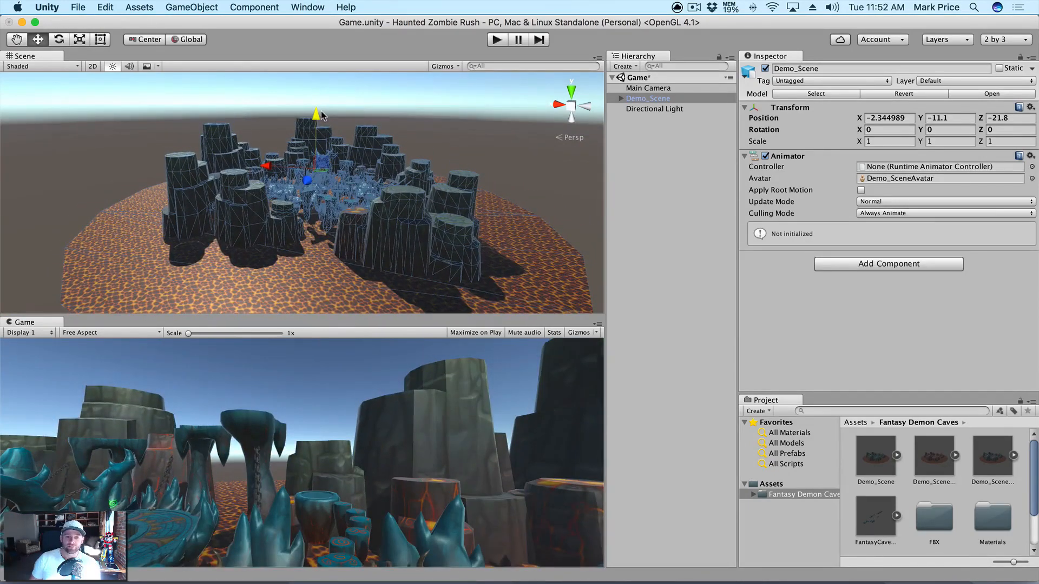